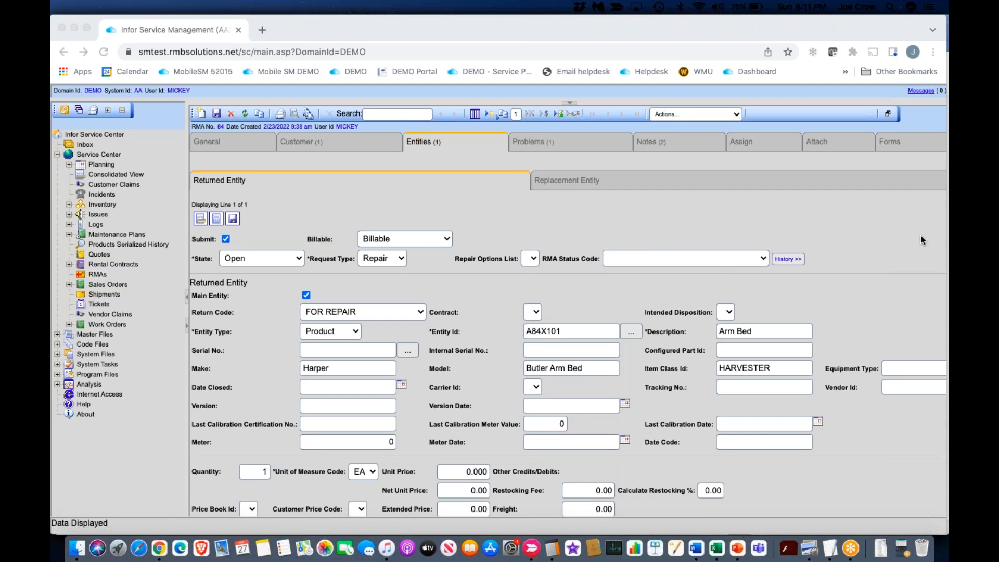
Step: Examine the Equipment Type field on the RMA's returned entity and the Ranking Code field in its general details
click(826, 369)
drag(826, 369, 879, 371)
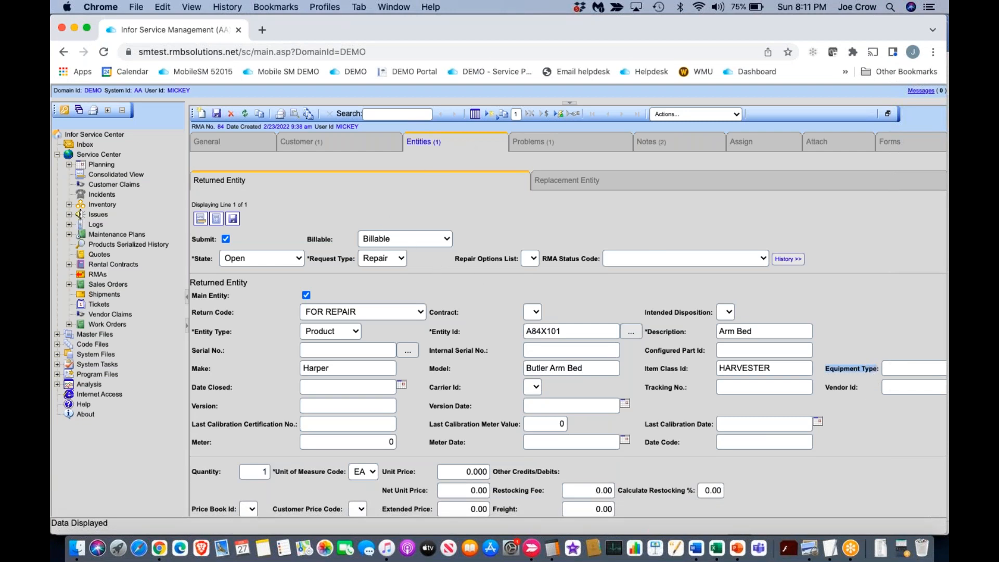
click(208, 141)
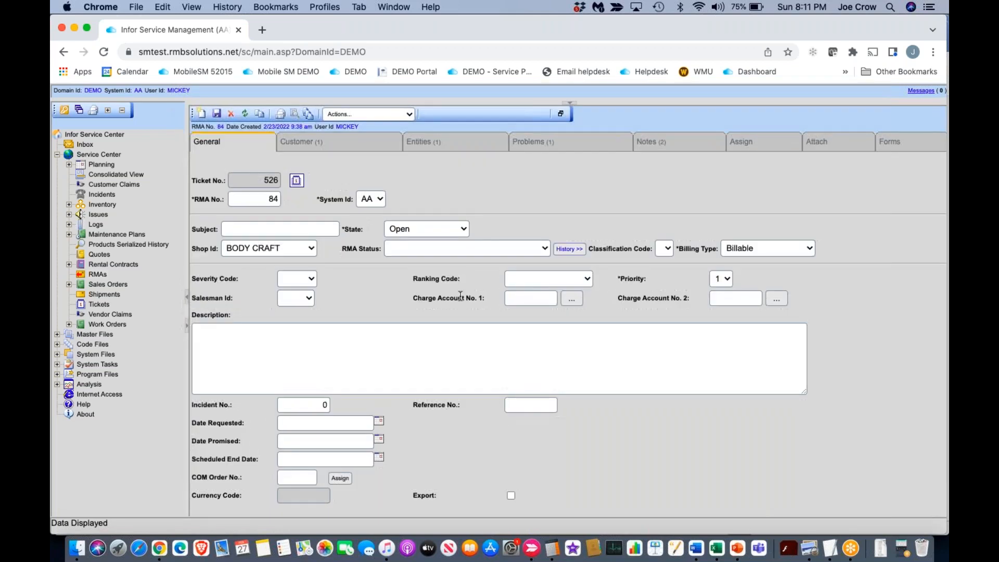
drag(414, 278, 440, 278)
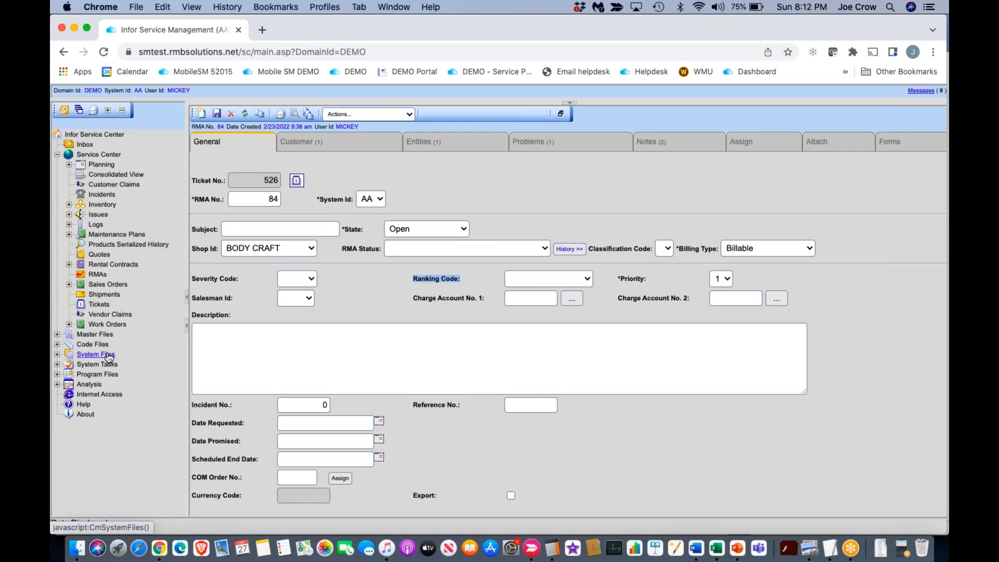
click(206, 126)
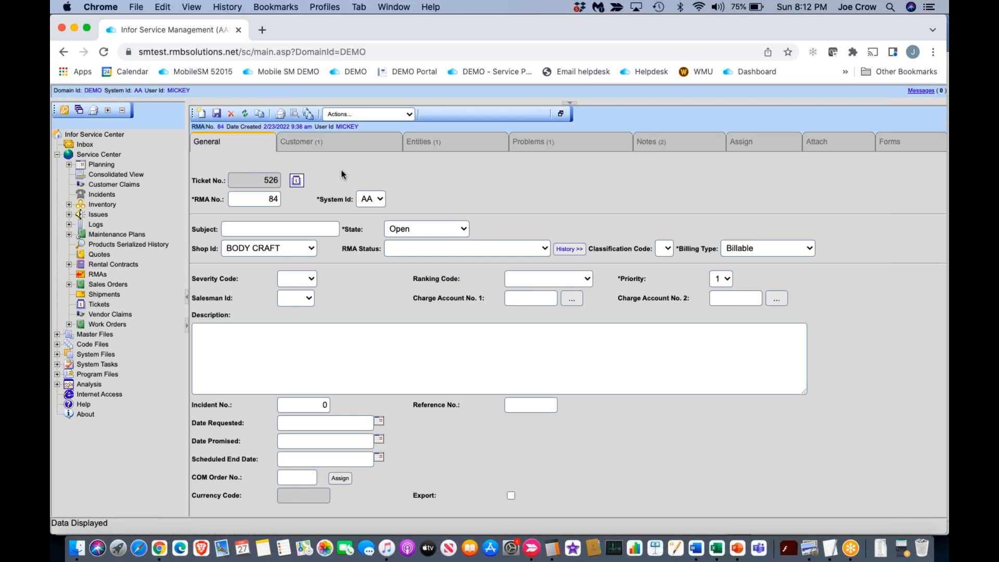
Step: Open the Field Access security settings in the system files
click(102, 356)
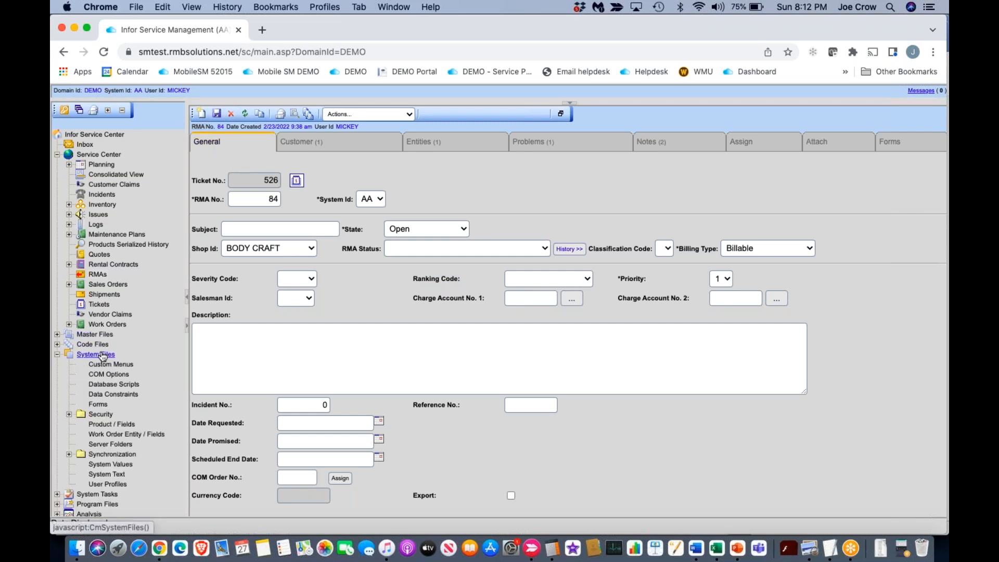
click(109, 415)
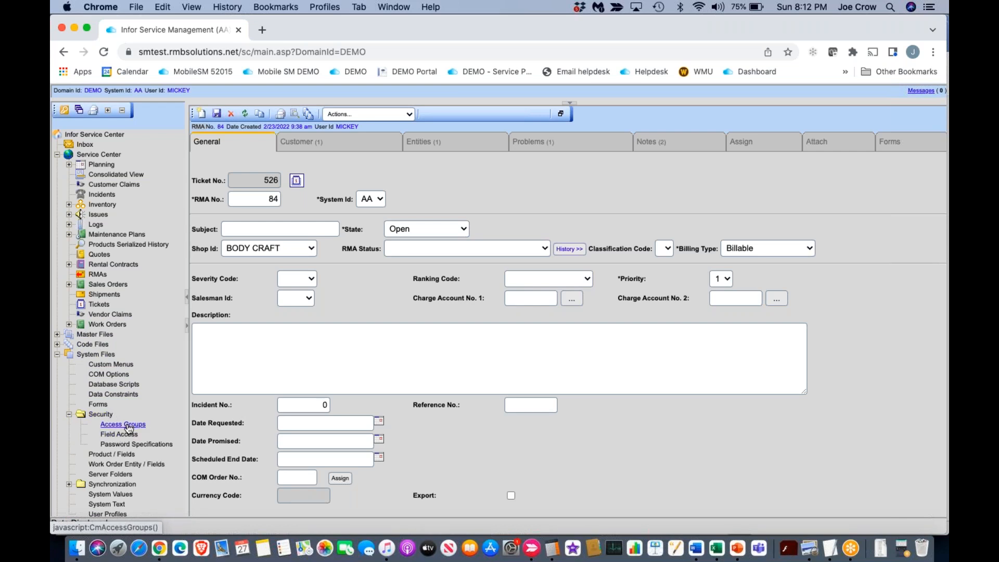
click(121, 435)
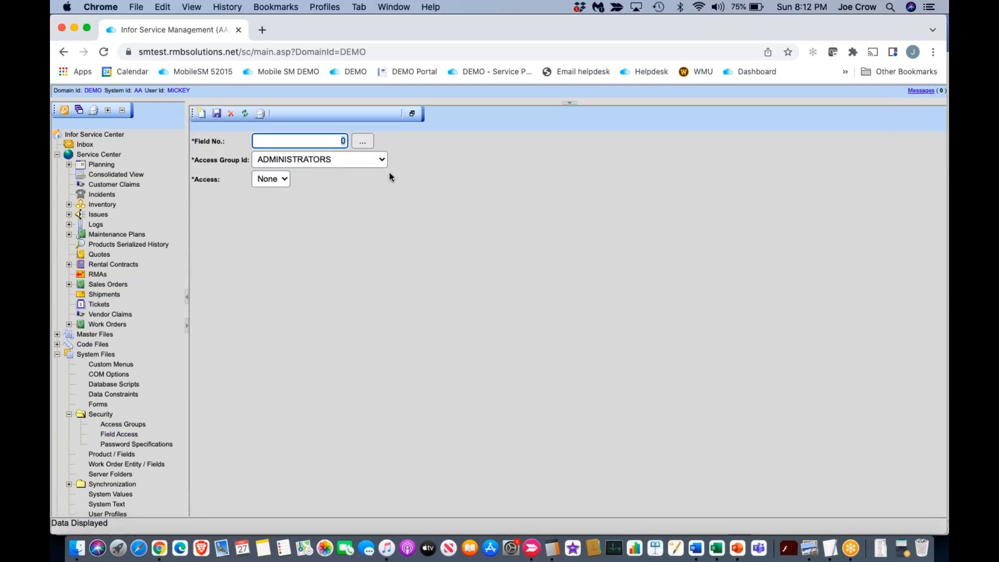
Step: Look up the field described by "rank" in files containing "rma" and select the RMAS Rank Code as the field number
click(362, 142)
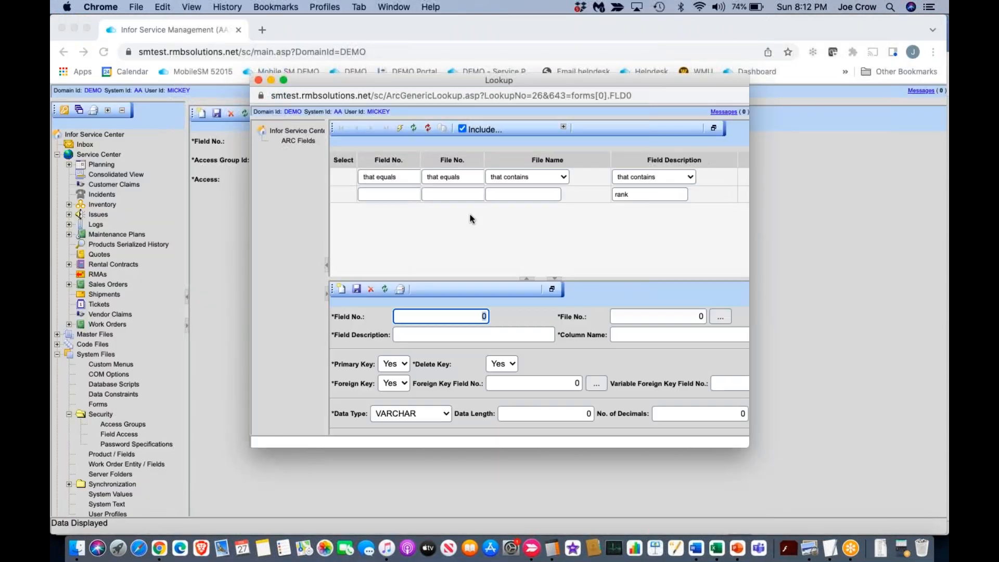
click(643, 194)
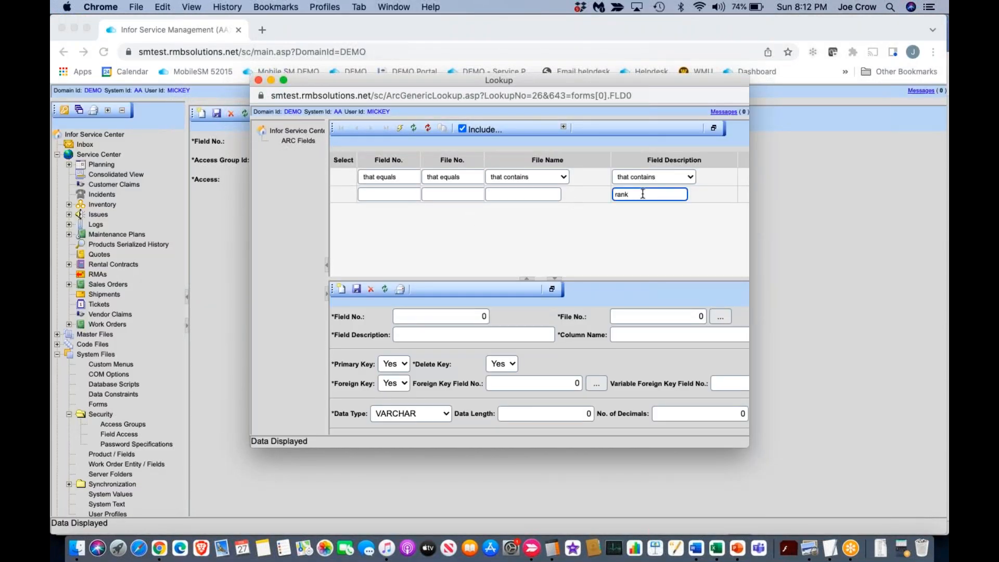
key(Return)
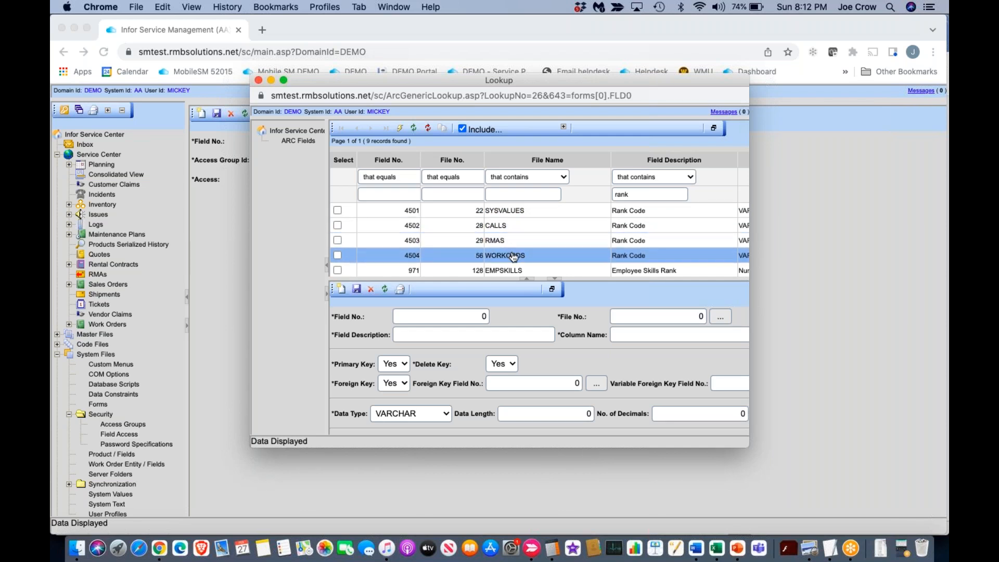
click(500, 193)
text(rma)
key(Return)
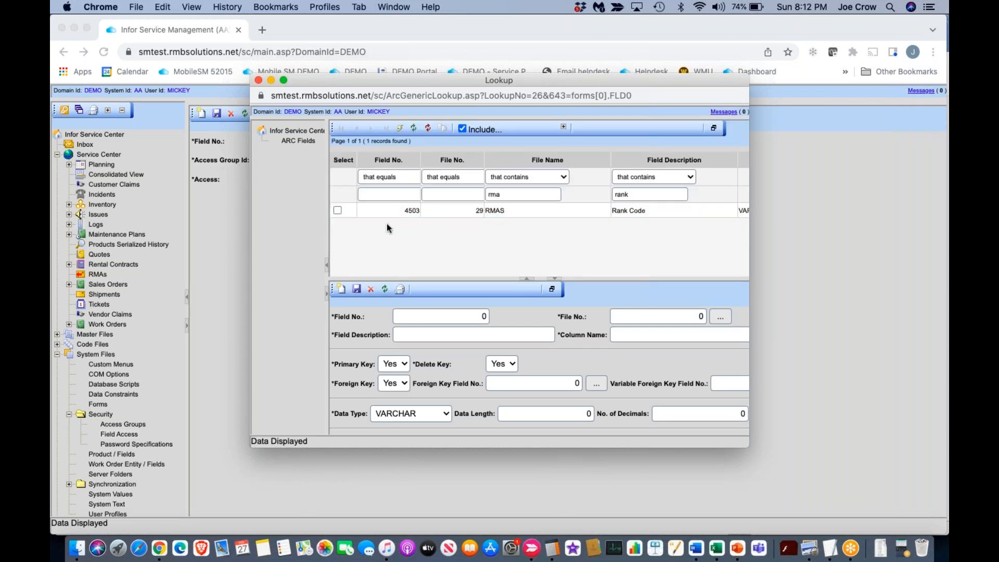
click(337, 211)
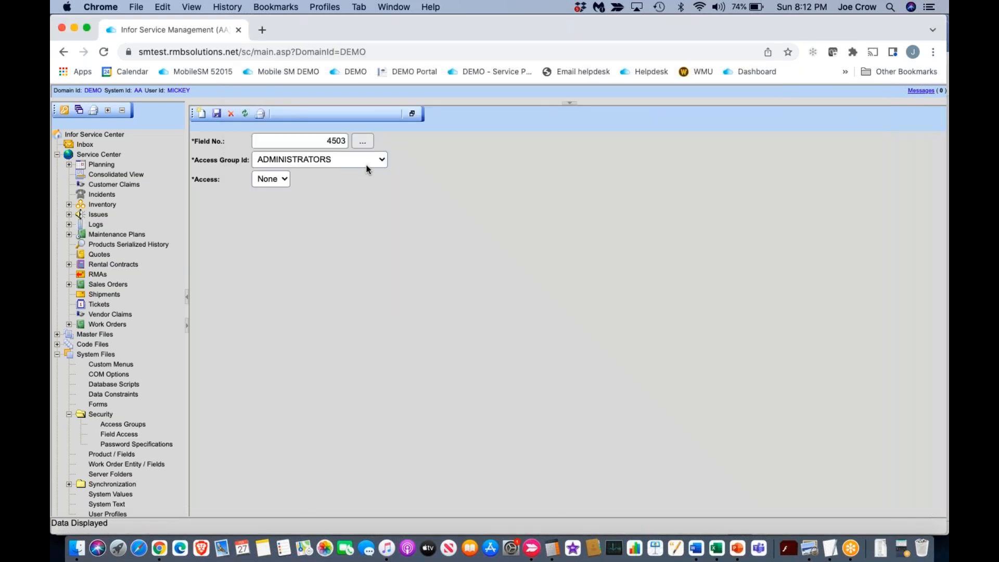
Step: Assign the Rank Code restriction to the RECEIVING DEPT access group with access None, and save the record
click(383, 160)
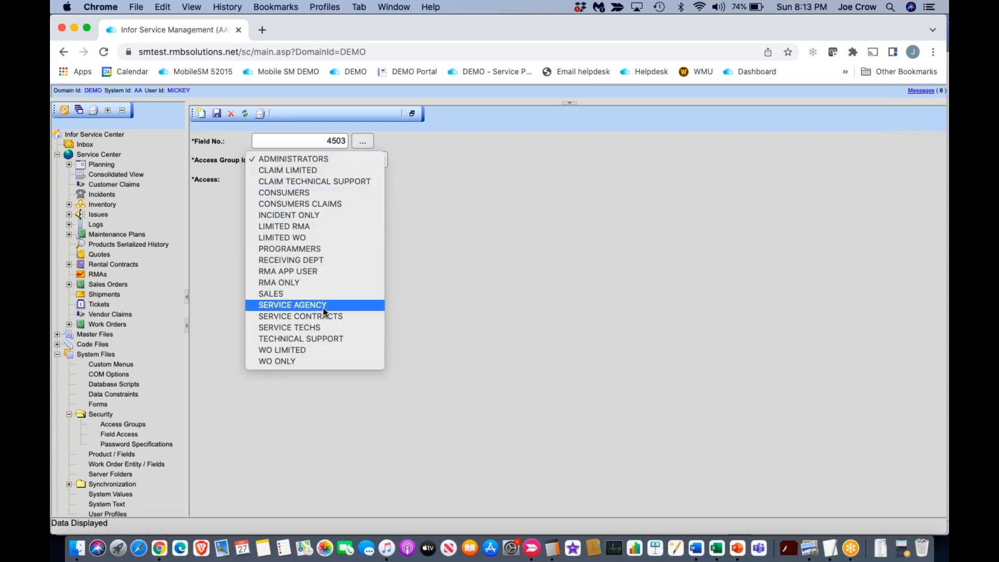
click(320, 263)
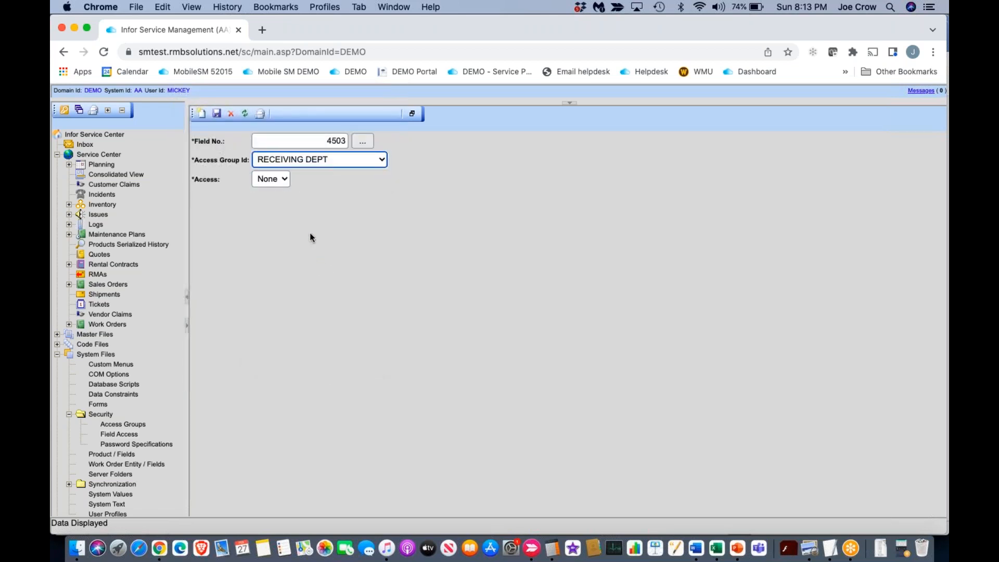
click(281, 180)
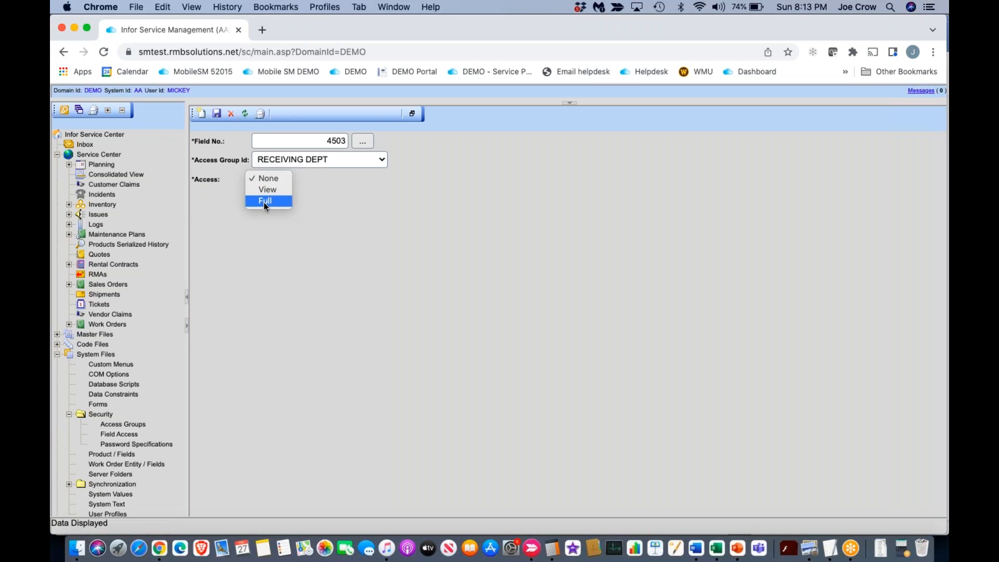
click(338, 211)
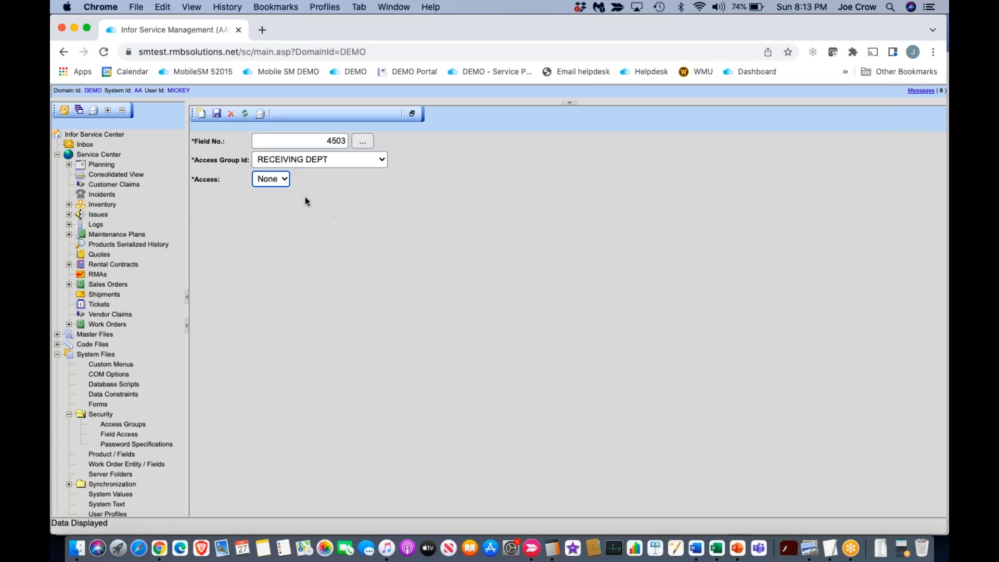
click(215, 117)
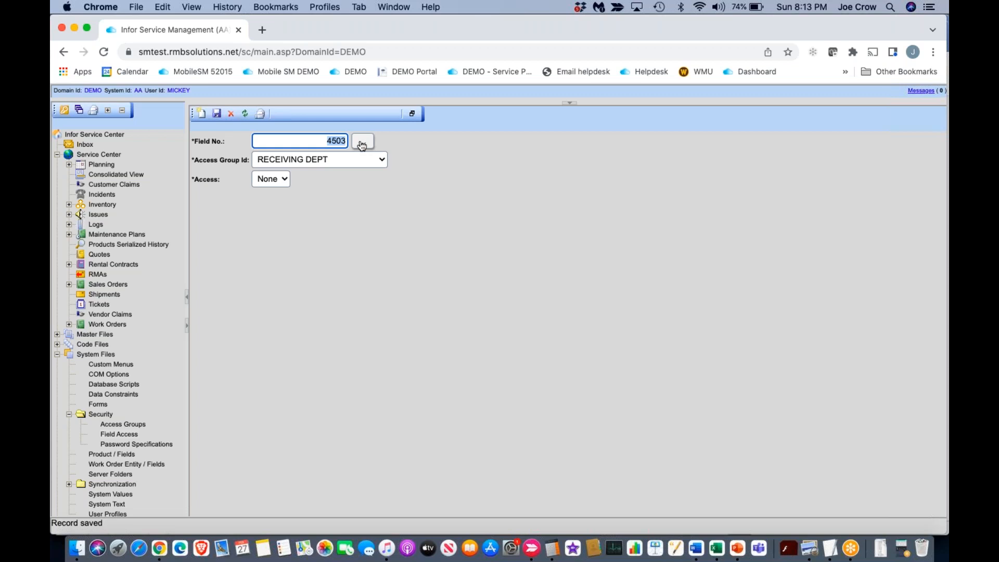
Step: Search the field lookup for descriptions containing "equipment" with no file name filter
click(362, 143)
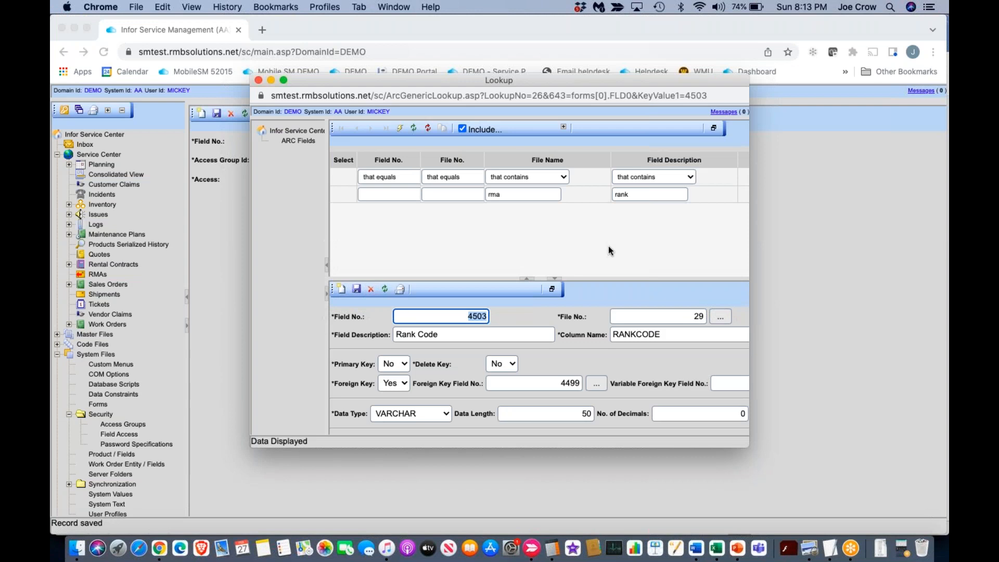
double_click(636, 193)
text(equ)
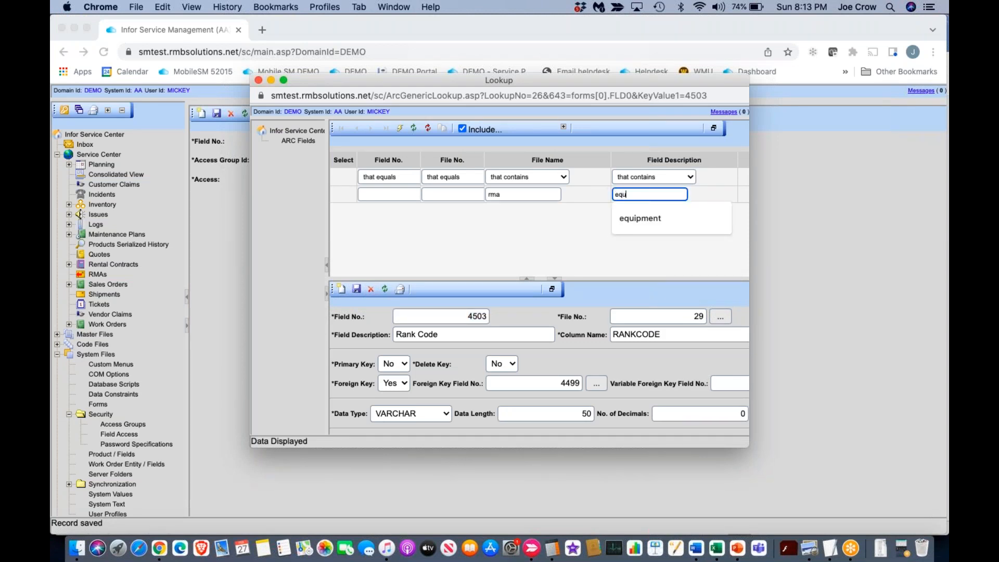
click(631, 221)
click(511, 194)
key(BackSpace)
key(BackSpace)
key(BackSpace)
key(Return)
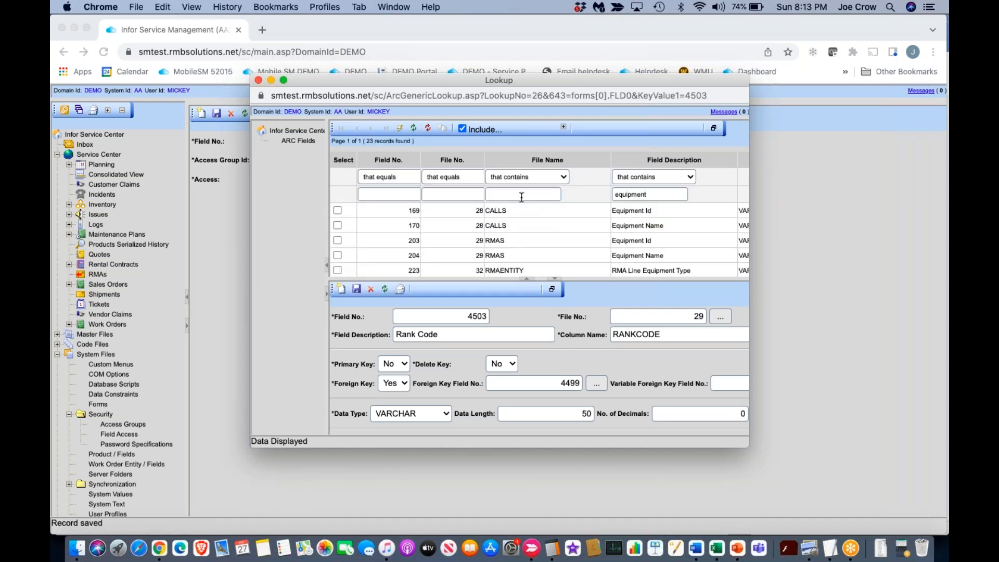
scroll(536, 248, down, 1)
scroll(528, 244, down, 1)
Step: Narrow the equipment field lookup to file names containing "rma"
click(502, 195)
text(rma)
key(Return)
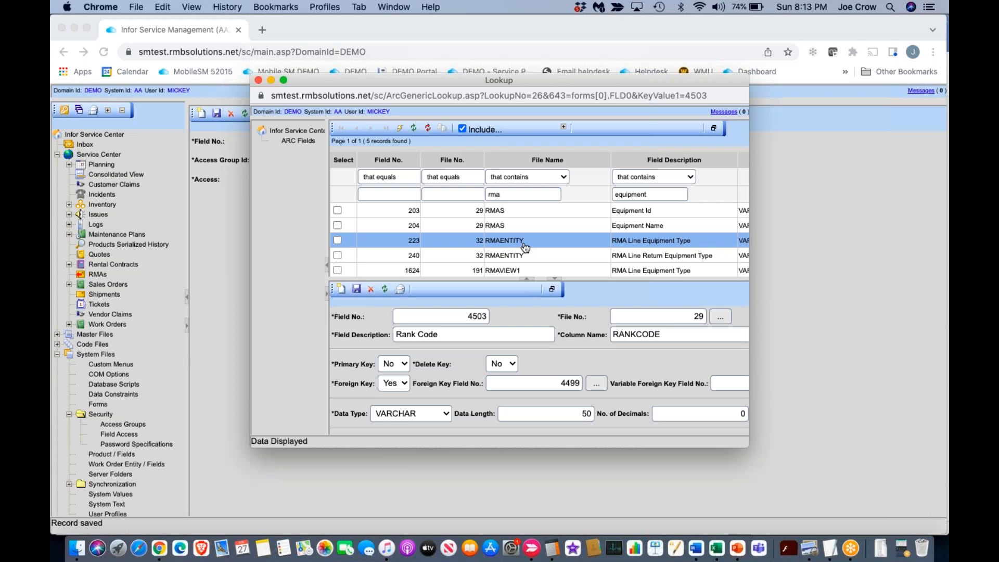
Step: Filter the lookup by file name "entity", select RMA Line Equipment Type from RMAENTITY, and save its RECEIVING DEPT restriction
double_click(505, 194)
text(entity)
key(Return)
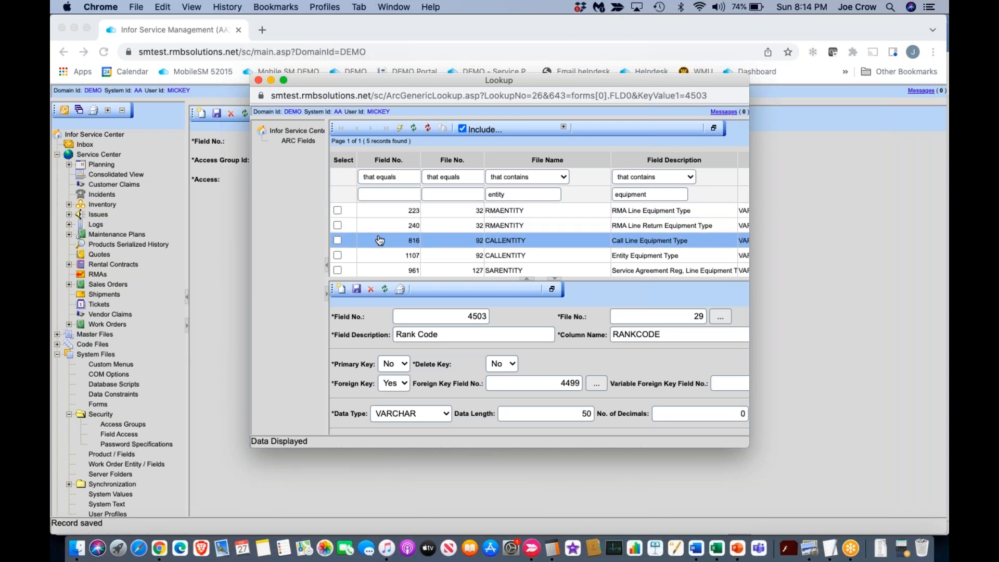
click(338, 211)
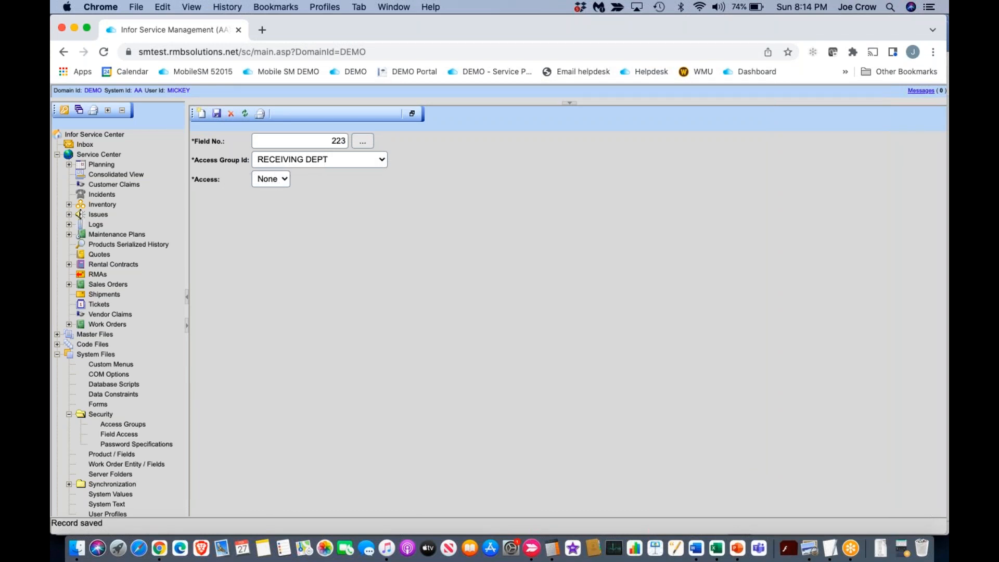
click(215, 114)
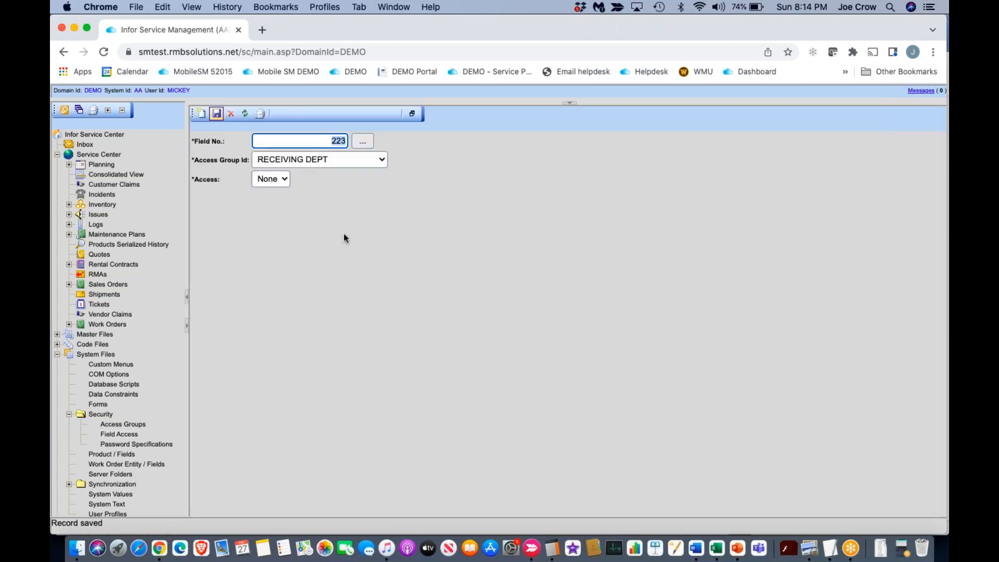
Step: Display the list of field access records and clear its field description filter to show all of them
click(411, 115)
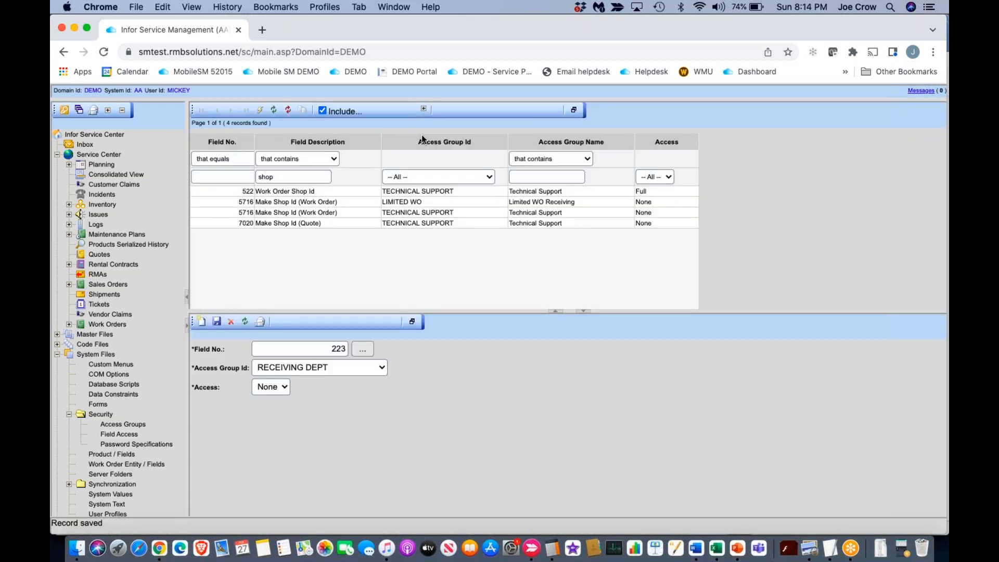
click(293, 177)
key(BackSpace)
key(BackSpace)
key(BackSpace)
key(BackSpace)
key(Return)
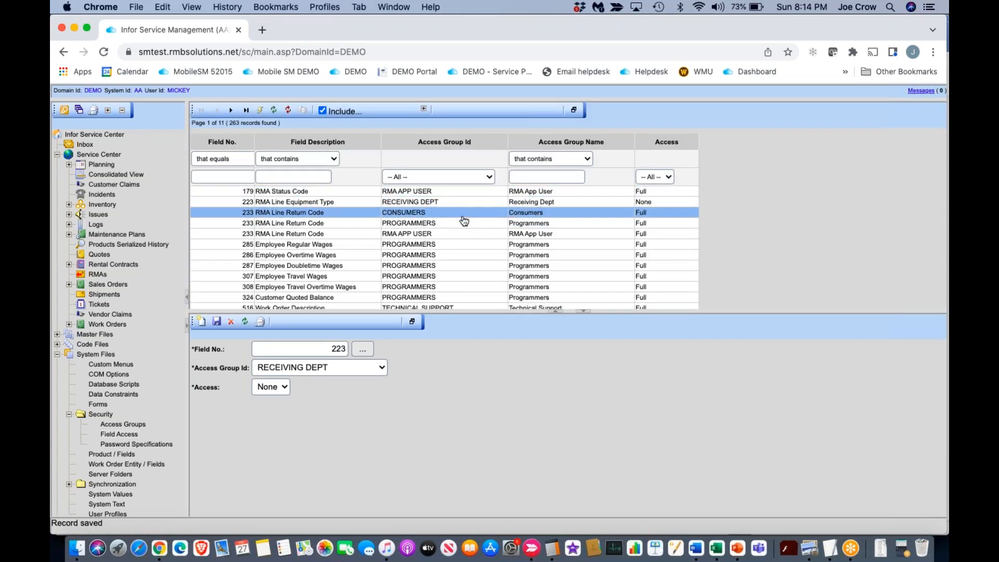
scroll(456, 238, down, 1)
scroll(457, 237, up, 1)
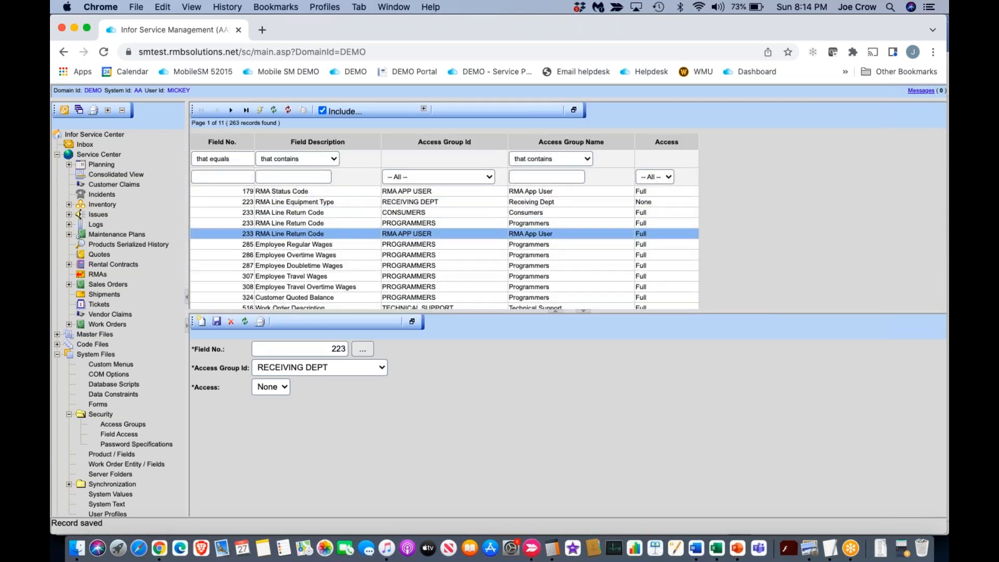
Step: Try filtering the field access records by the description "rna", and clear that filter
click(298, 178)
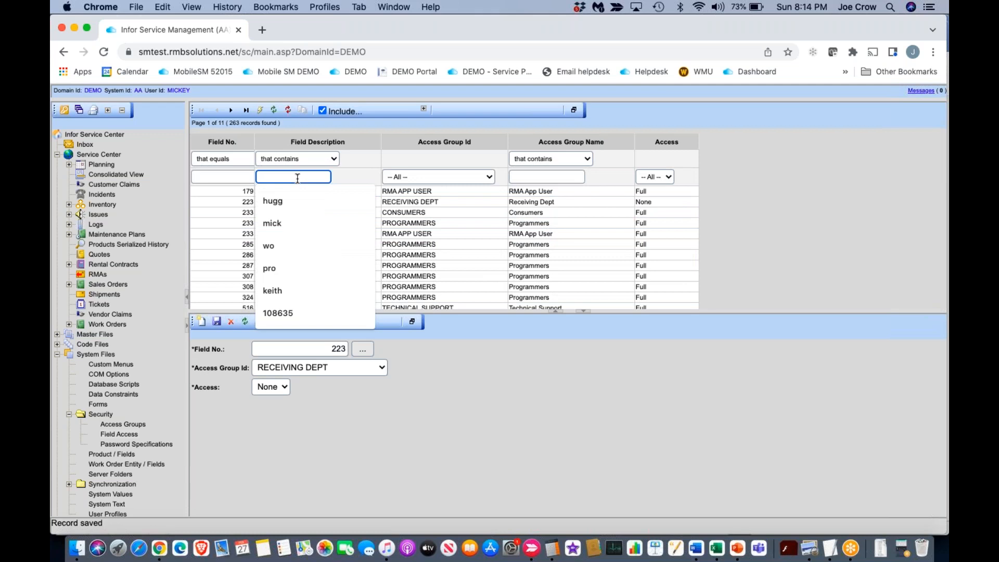
text(e)
text(ma)
key(Return)
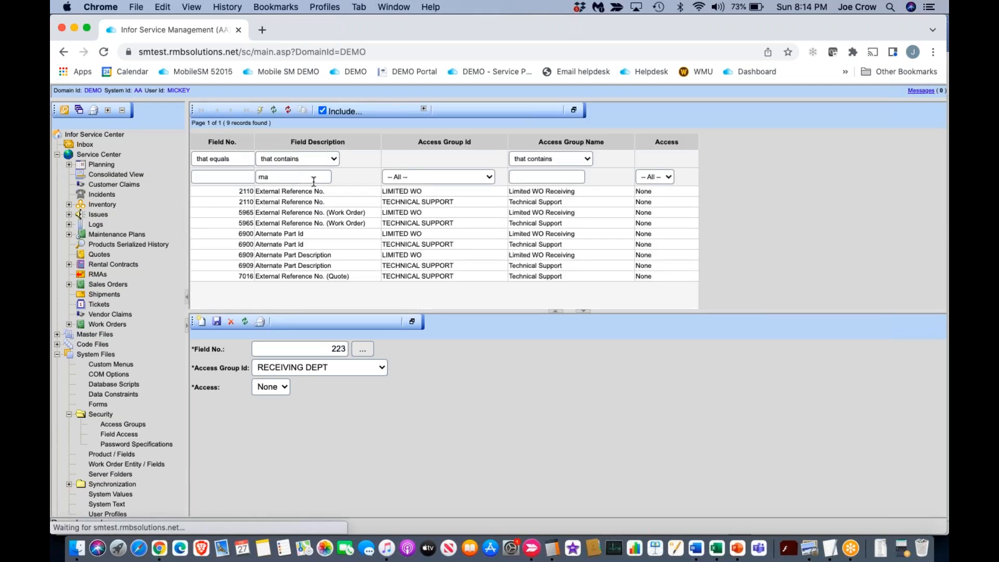
click(345, 201)
click(360, 222)
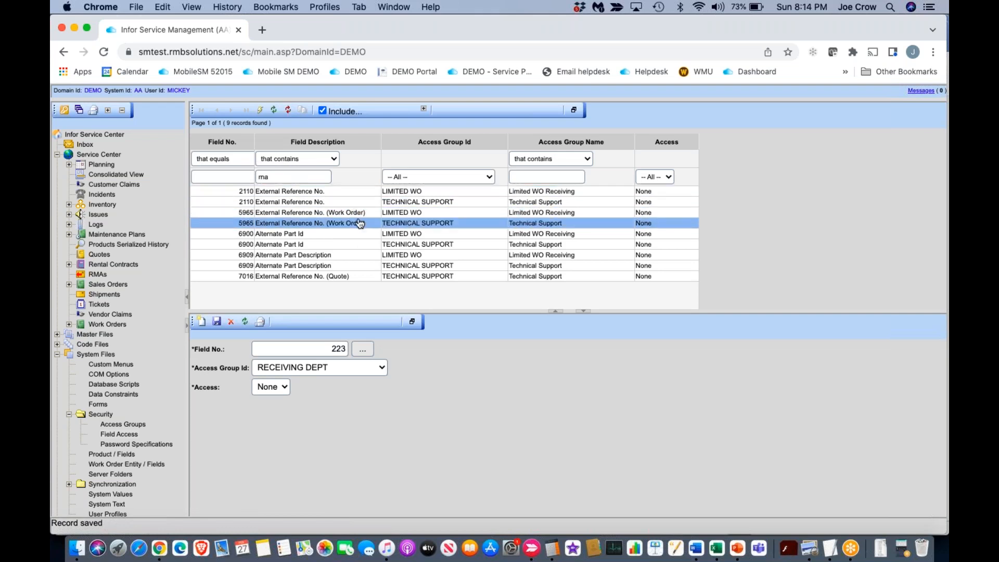
click(279, 175)
key(BackSpace)
key(BackSpace)
Step: Filter the field access records to access None and group RECEIVING DEPT, and open the RMA Line Equipment Type record
click(672, 179)
click(650, 195)
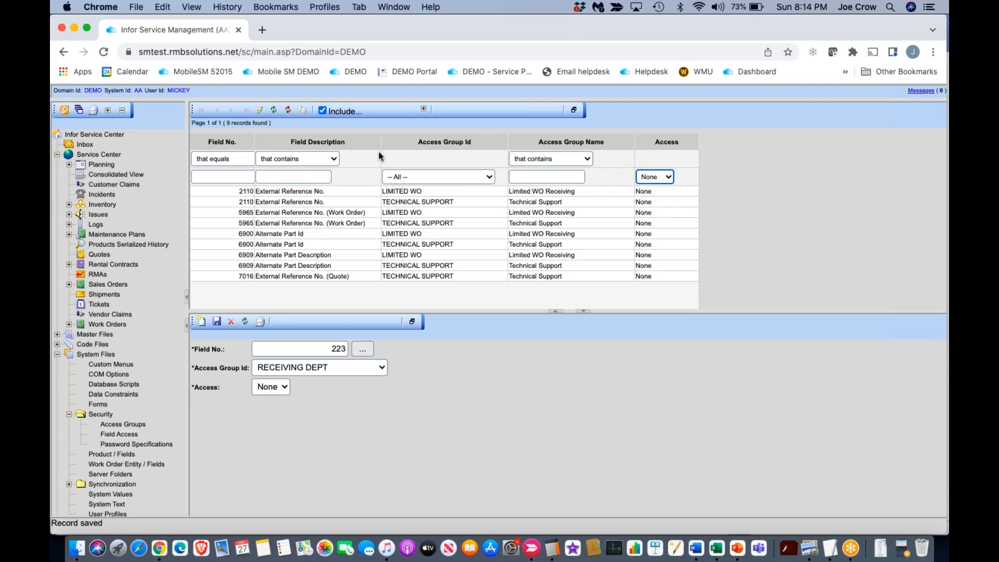
click(259, 110)
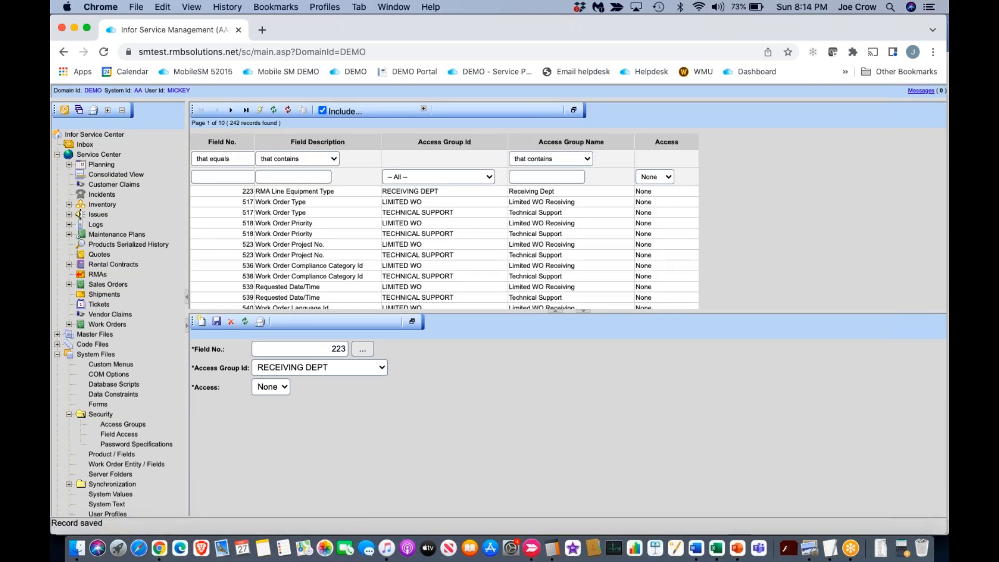
click(487, 179)
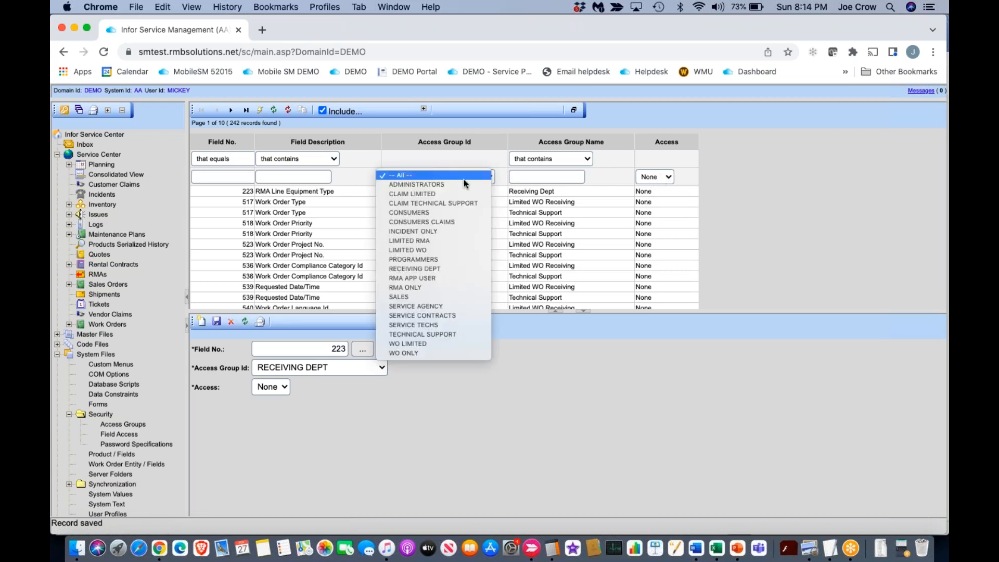
click(452, 270)
click(260, 111)
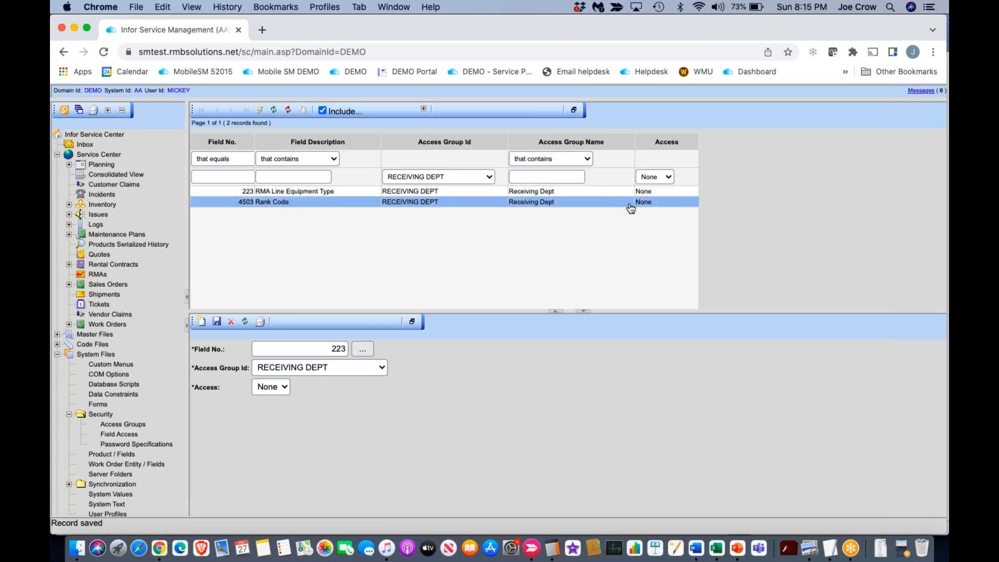
click(535, 191)
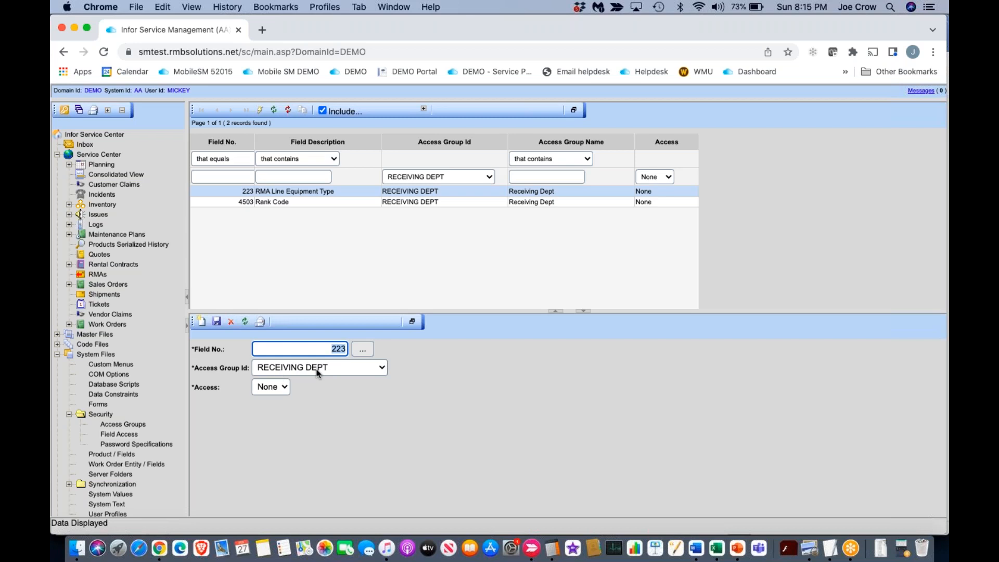
Step: Log out and log back in as the restricted Receiving Dept user, entering that user's ID and password
click(64, 112)
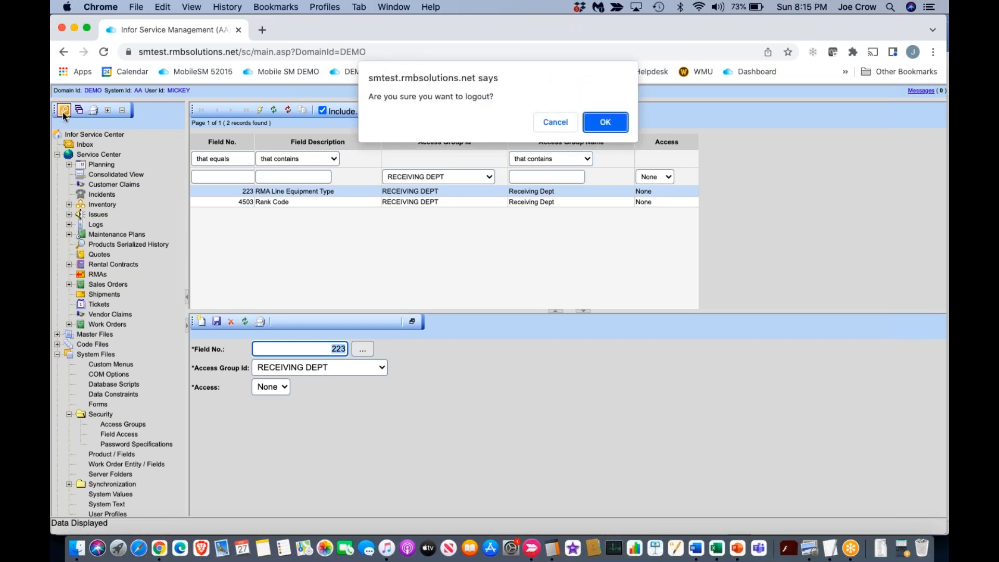
click(605, 122)
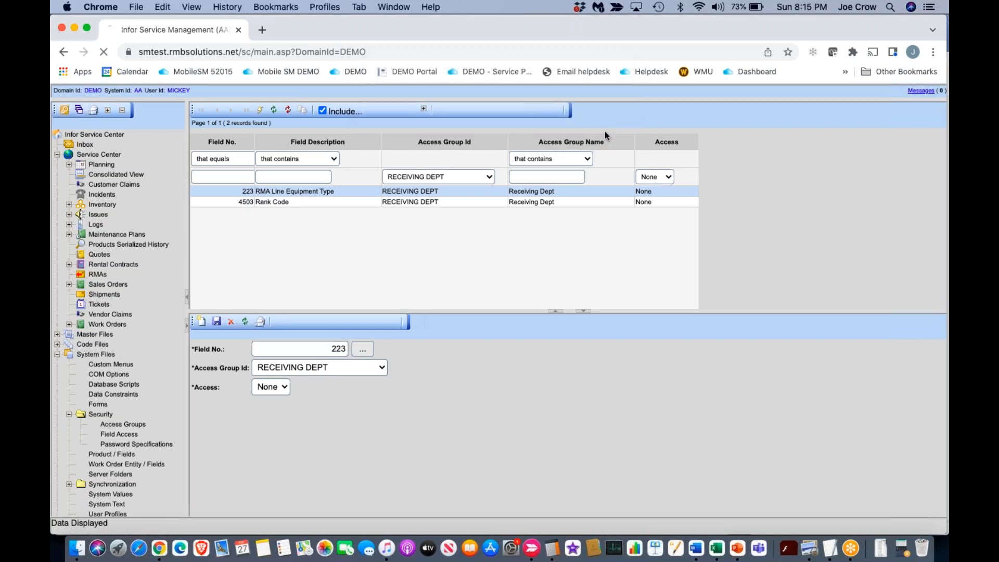
text(char)
key(BackSpace)
key(BackSpace)
key(BackSpace)
key(BackSpace)
text(c)
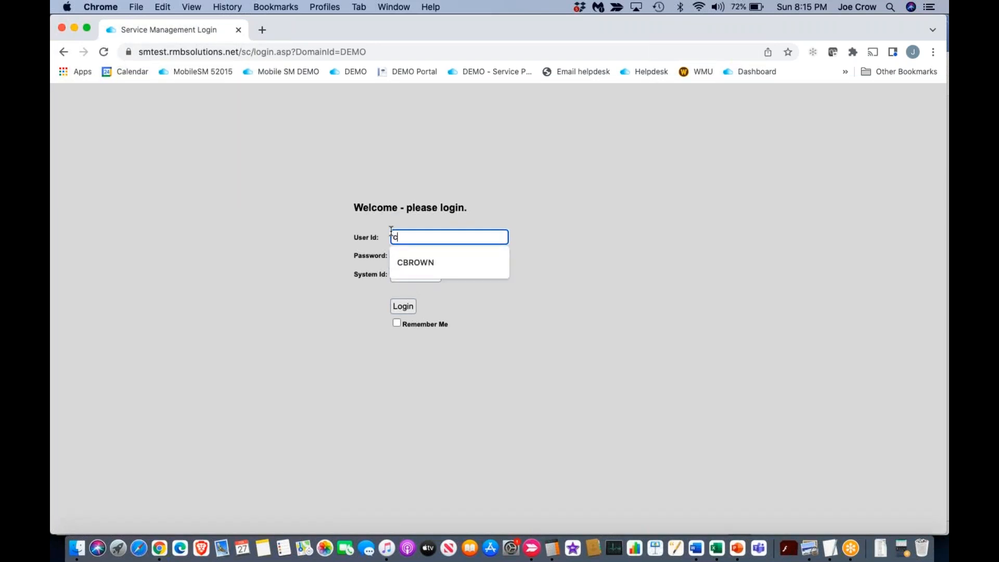
click(407, 253)
click(414, 253)
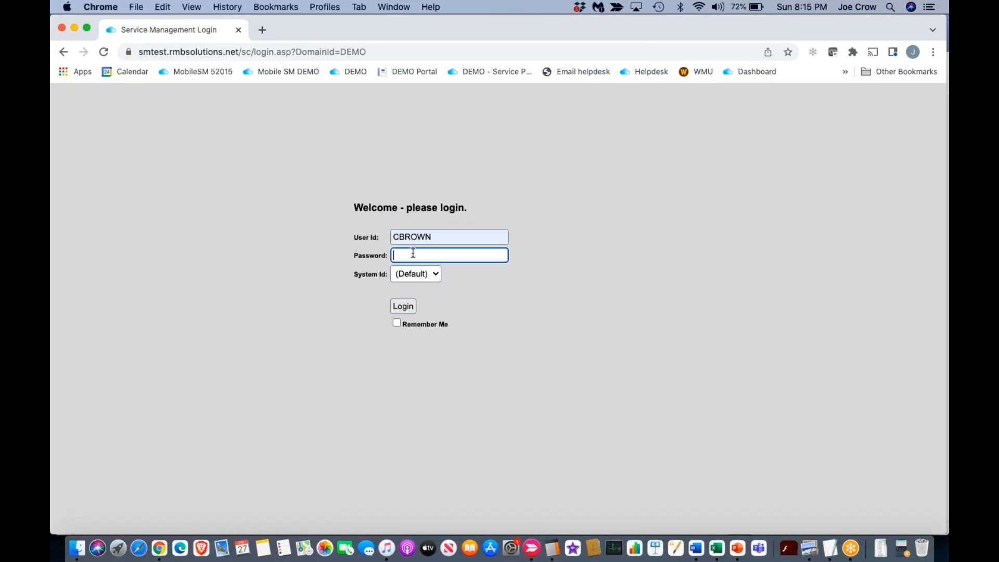
text(••••••)
key(Return)
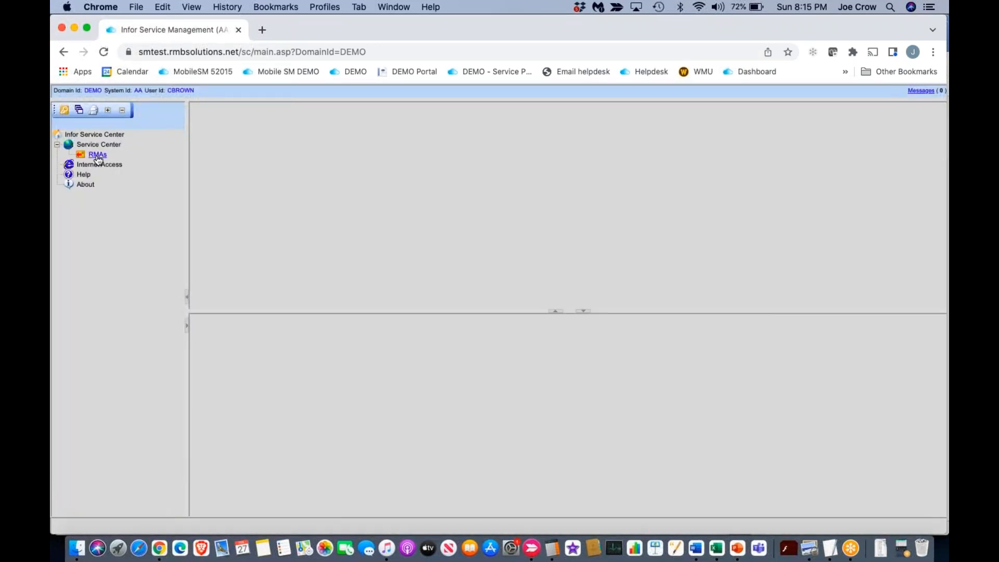
Step: Retrieve the list of RMAs, open the one created 2/23/2022 9:38 am, and enlarge its detail area
click(97, 157)
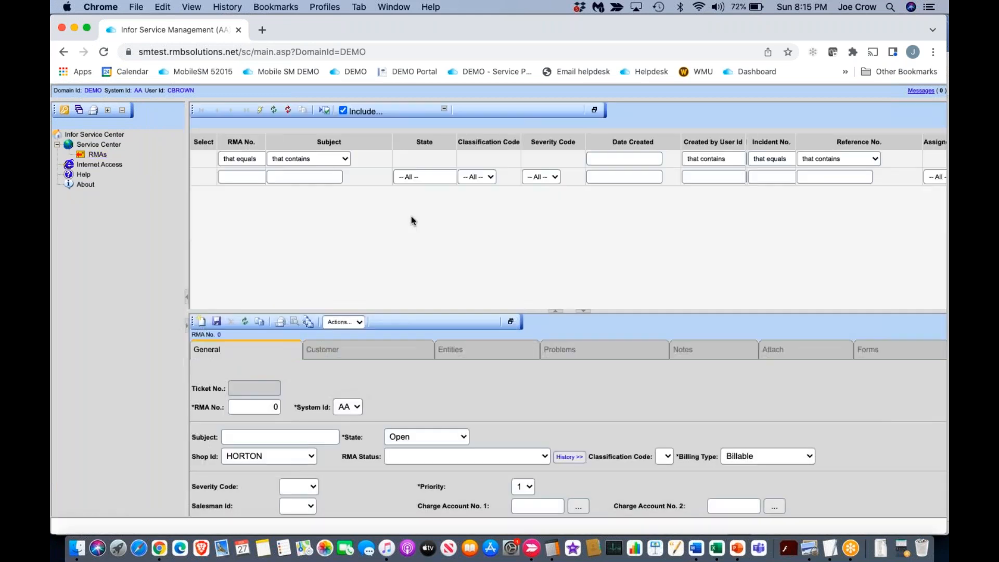
click(260, 110)
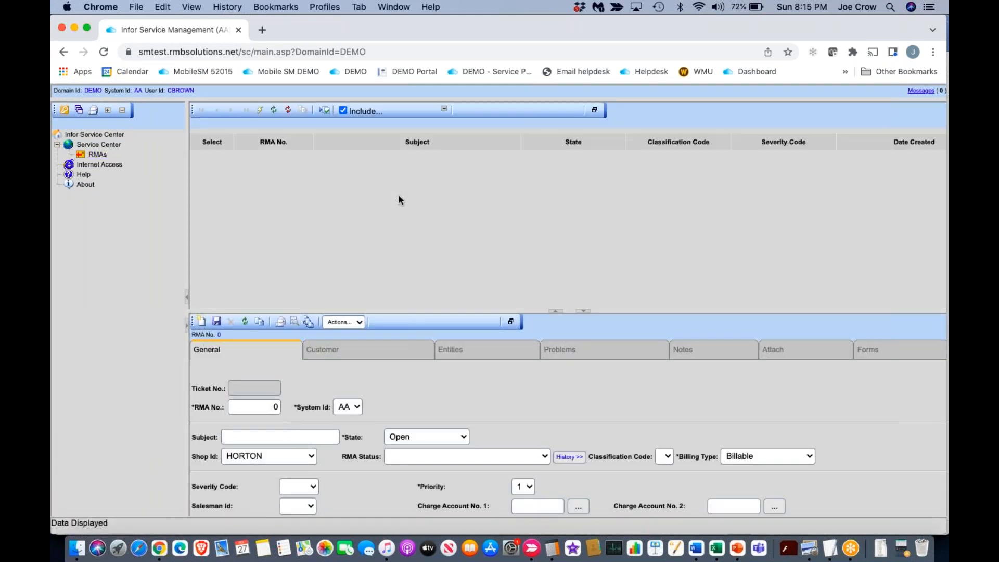
click(396, 211)
click(512, 322)
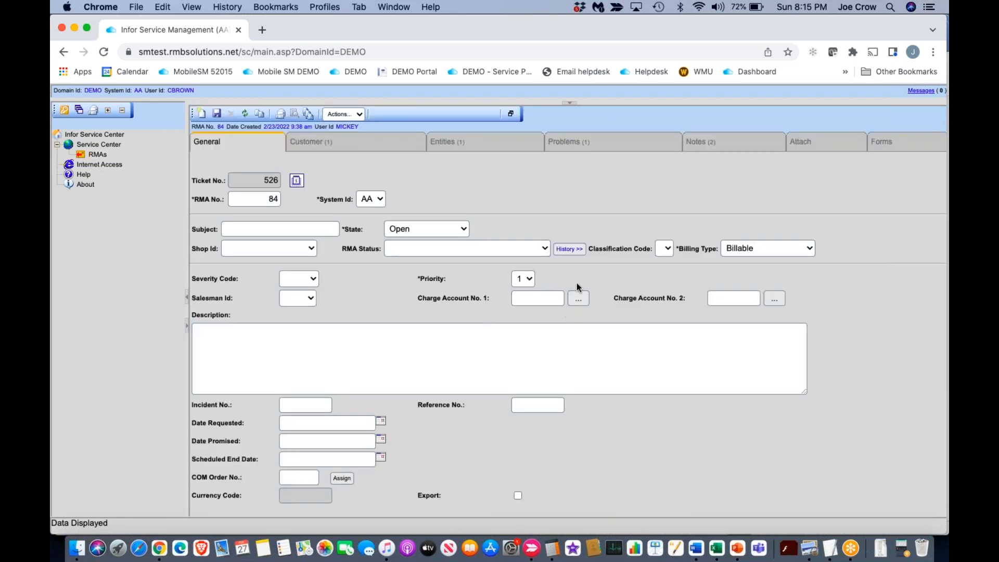
Step: Open the RMA's entity line in form view and examine all of its Returned Entity fields for Equipment Type
click(494, 149)
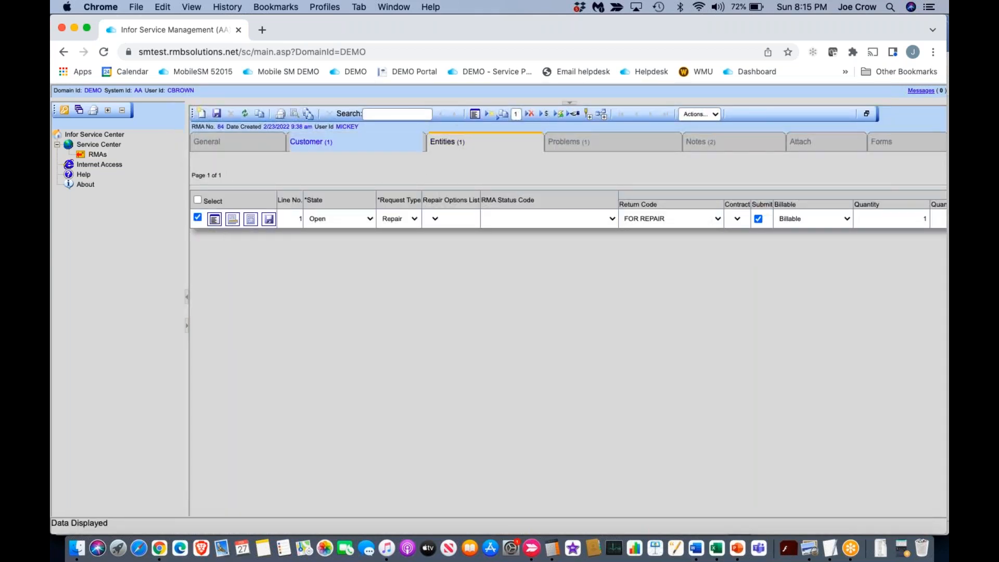
click(214, 220)
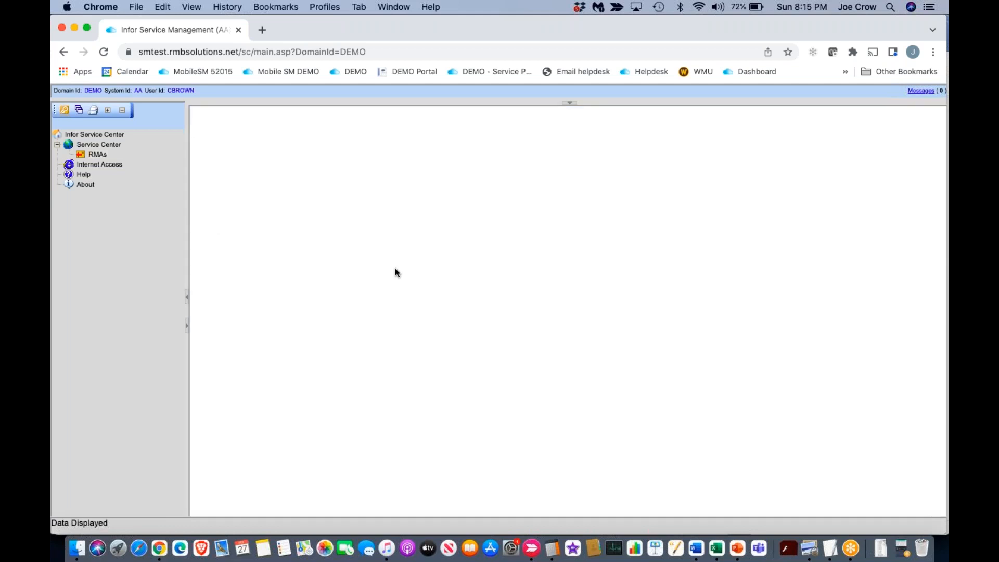
scroll(465, 371, right, 5)
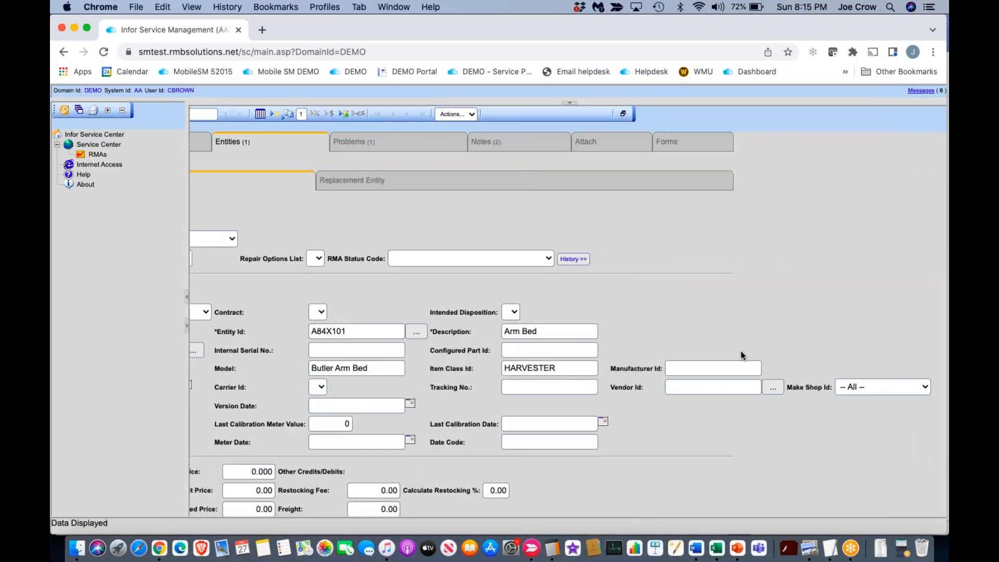
scroll(595, 299, left, 5)
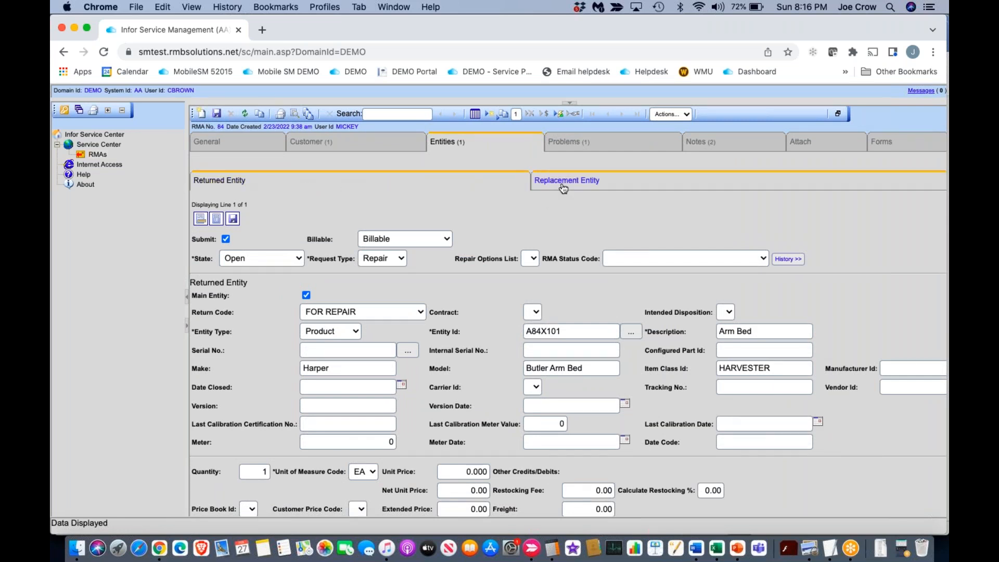
Step: Check the entity line's Replacement Entity fields and display the RMA's problem details
click(590, 189)
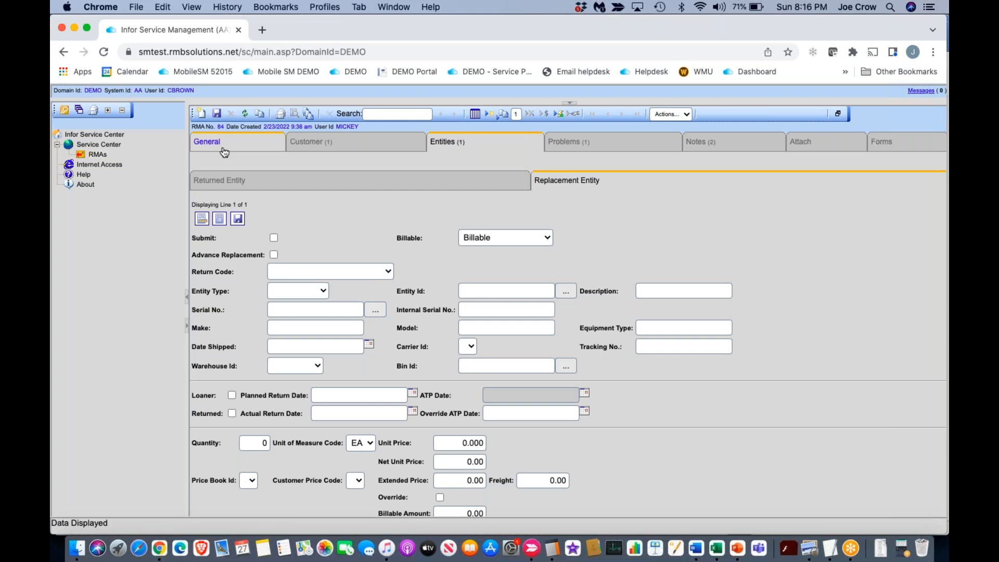
click(618, 147)
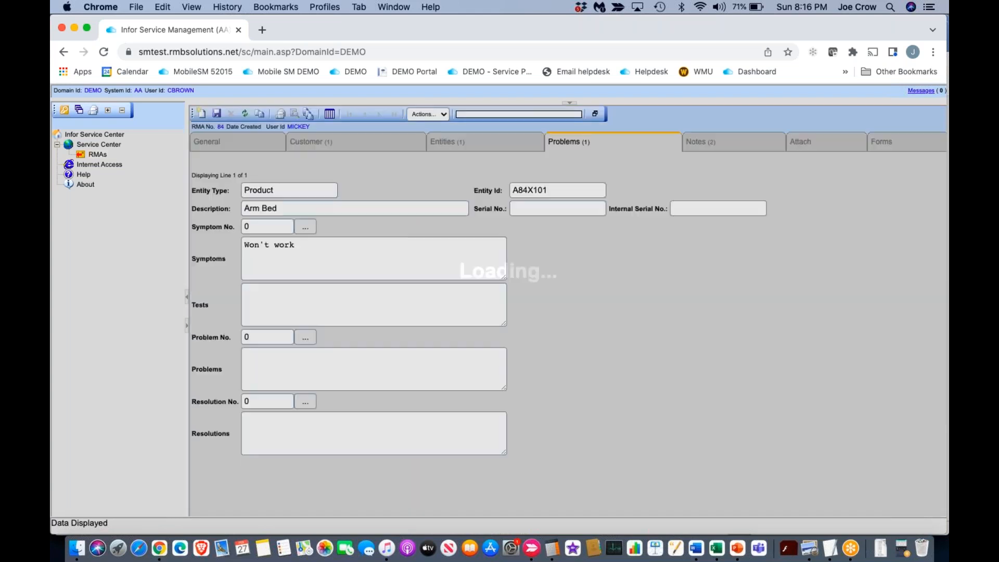